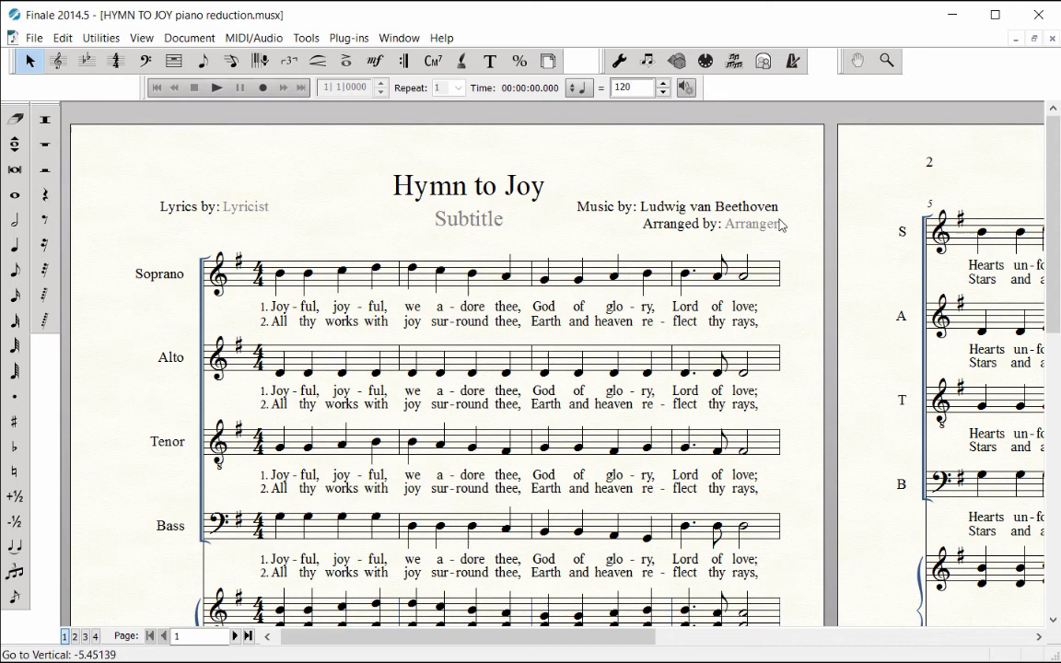
- Zoom out to see pages 1 and 2 whole and select page 2's final measure
{"action": "key", "text": "Home"}
{"action": "key", "text": "ctrl+minus"}
{"action": "key", "text": "ctrl+minus"}
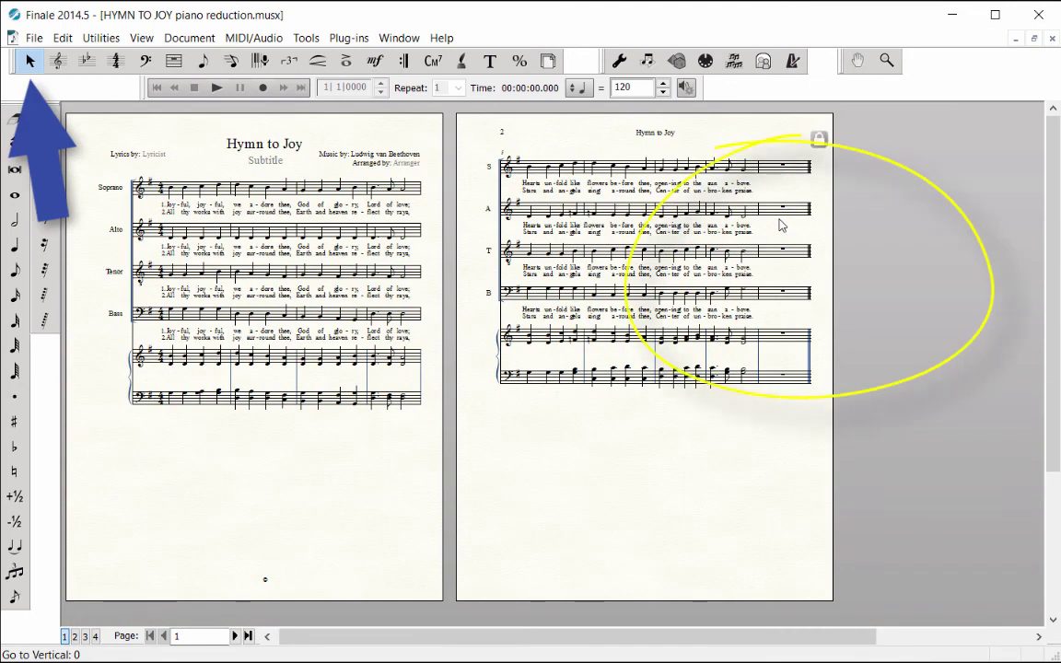
{"action": "triple_click", "coordinate": [775, 173]}
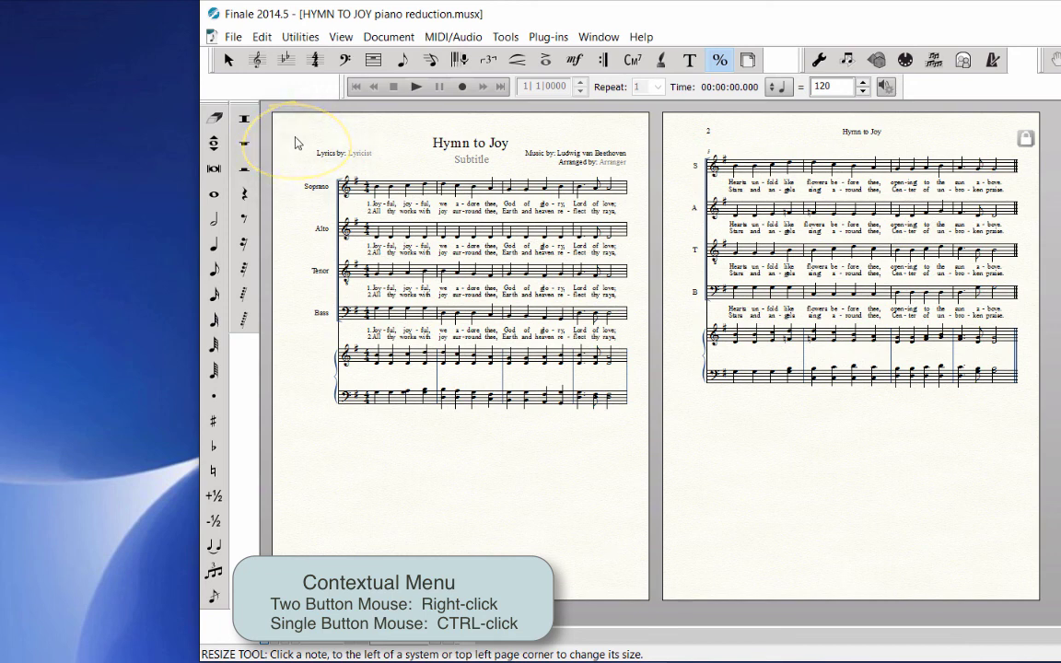
- Resize the hymn's pages to 80% using Resize Page from the page-corner menu
{"action": "right_click", "coordinate": [296, 142]}
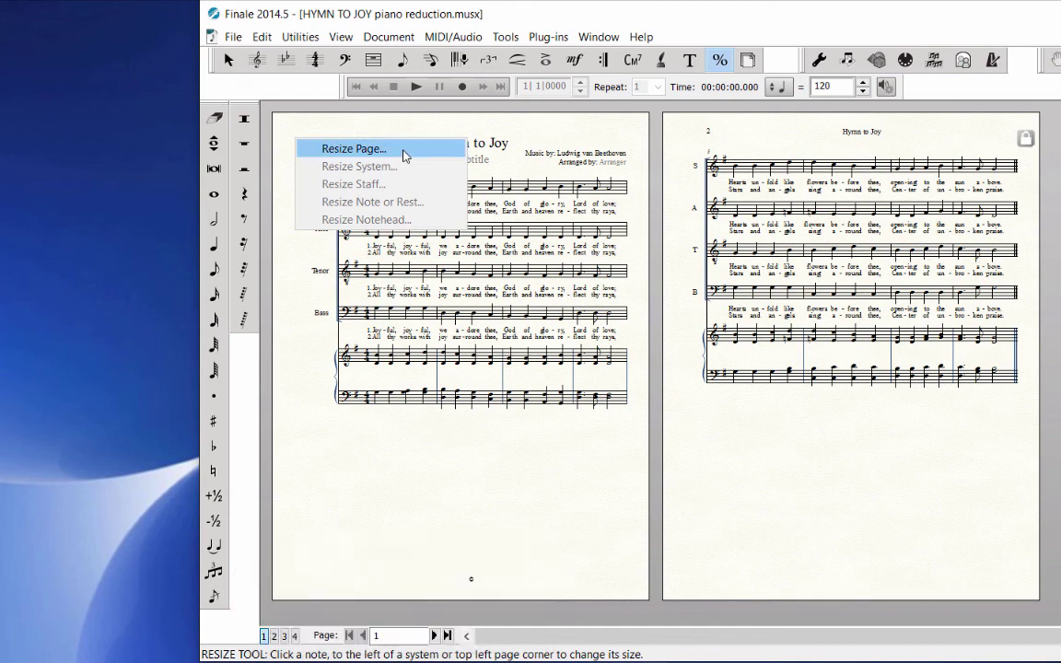
{"action": "left_click", "coordinate": [353, 149]}
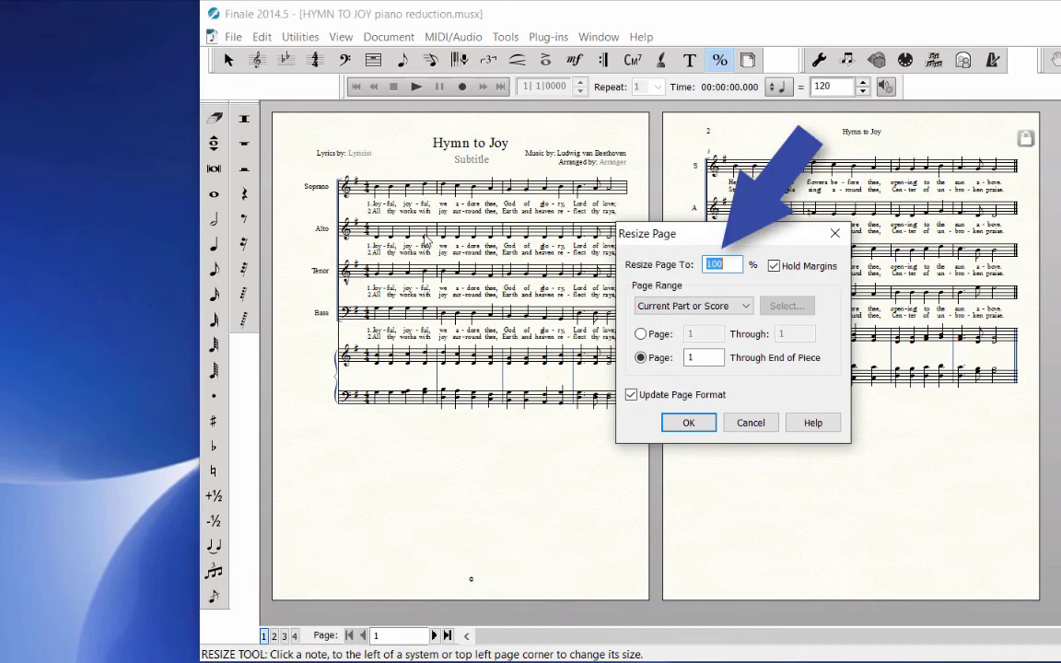
{"action": "type", "text": "8"}
{"action": "type", "text": "0"}
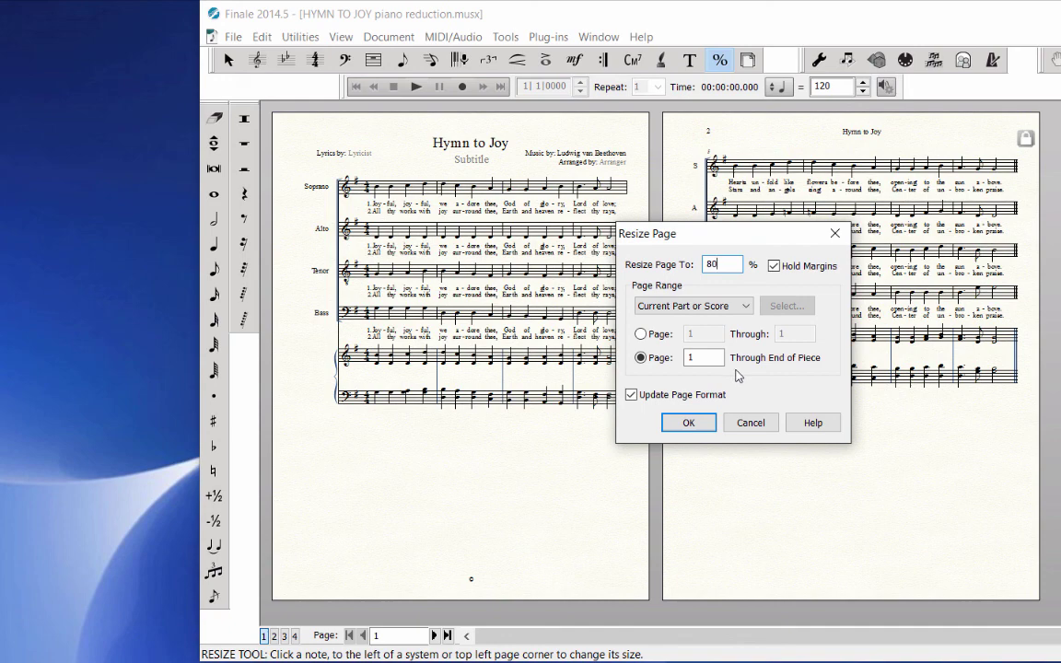
{"action": "left_click", "coordinate": [687, 422]}
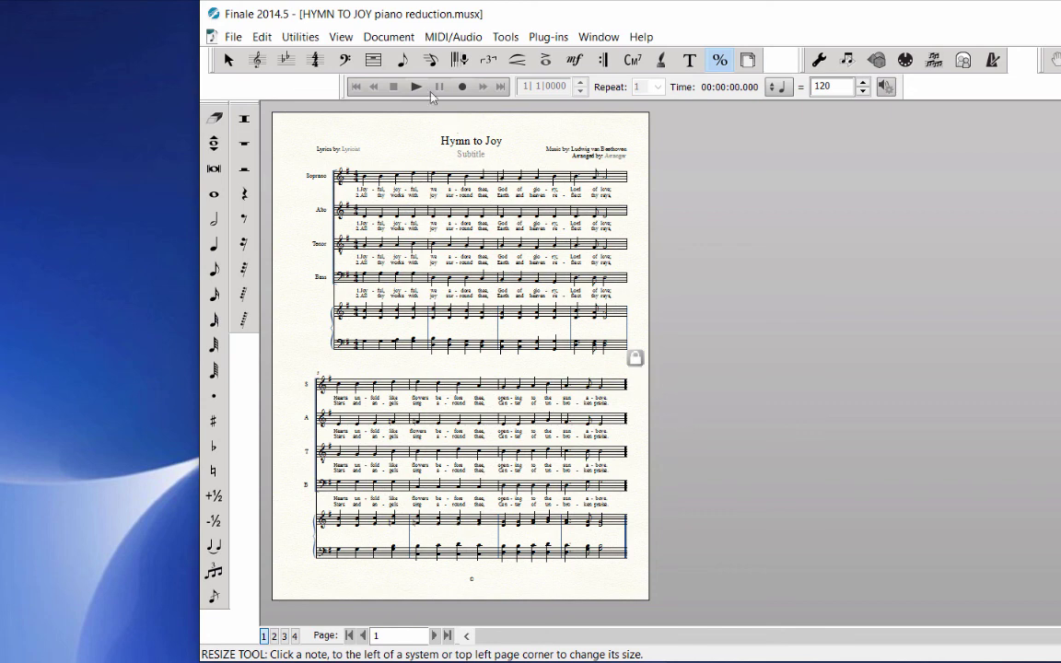
- Run Utilities > Update Layout so the measures reflow at the 80% size
{"action": "left_click", "coordinate": [302, 41]}
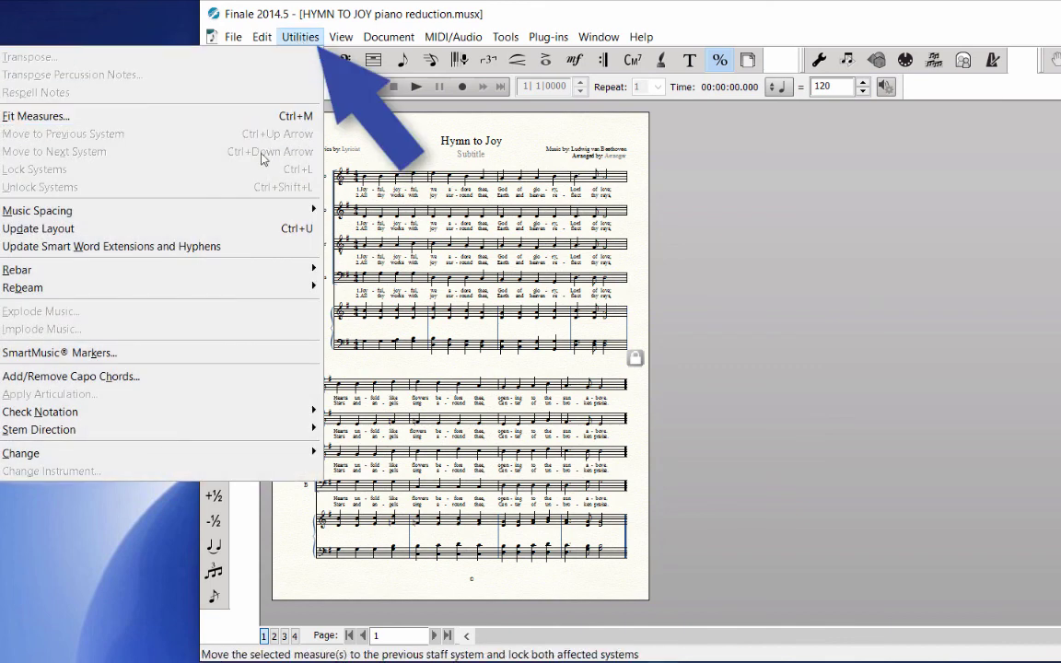
{"action": "left_click", "coordinate": [258, 228]}
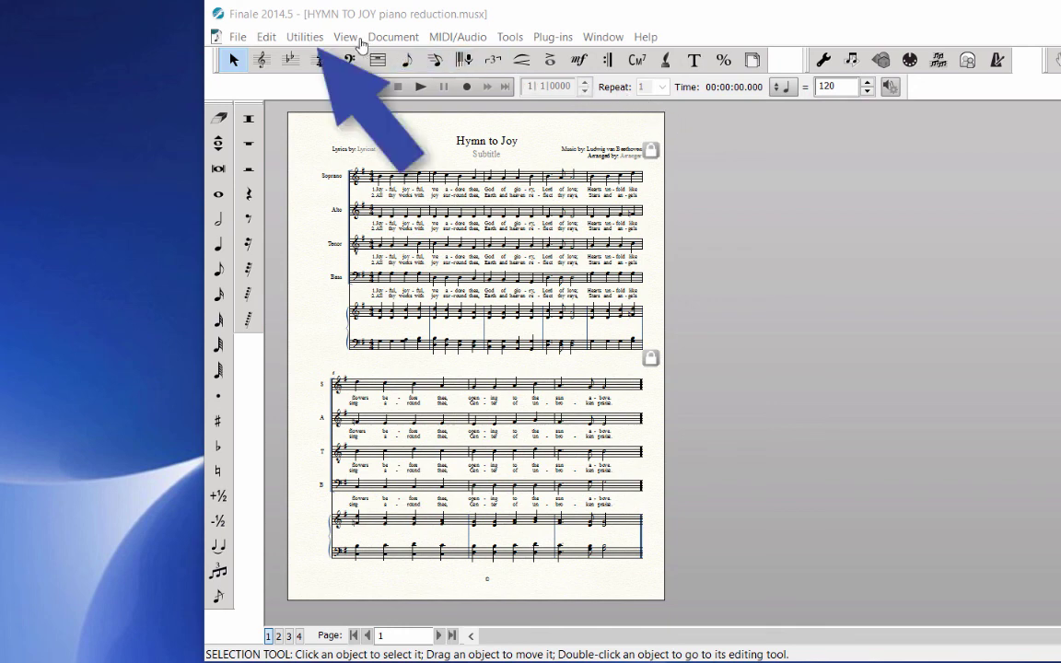
- Use Fit Measures to lock the layout at 4 measures per system for all measures
{"action": "left_click", "coordinate": [313, 42]}
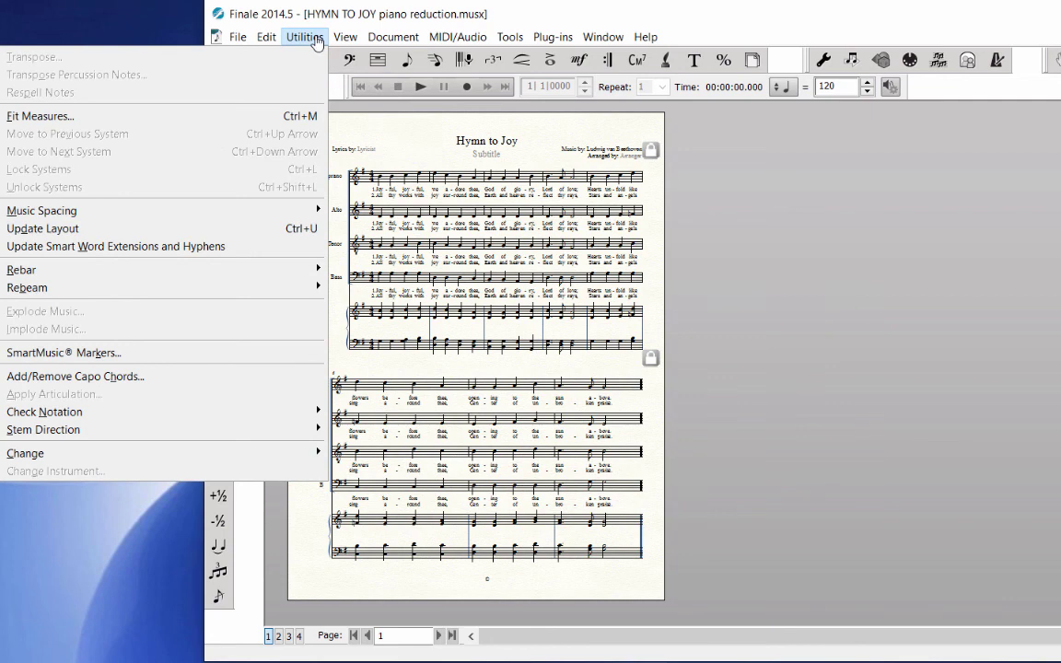
{"action": "left_click", "coordinate": [263, 118]}
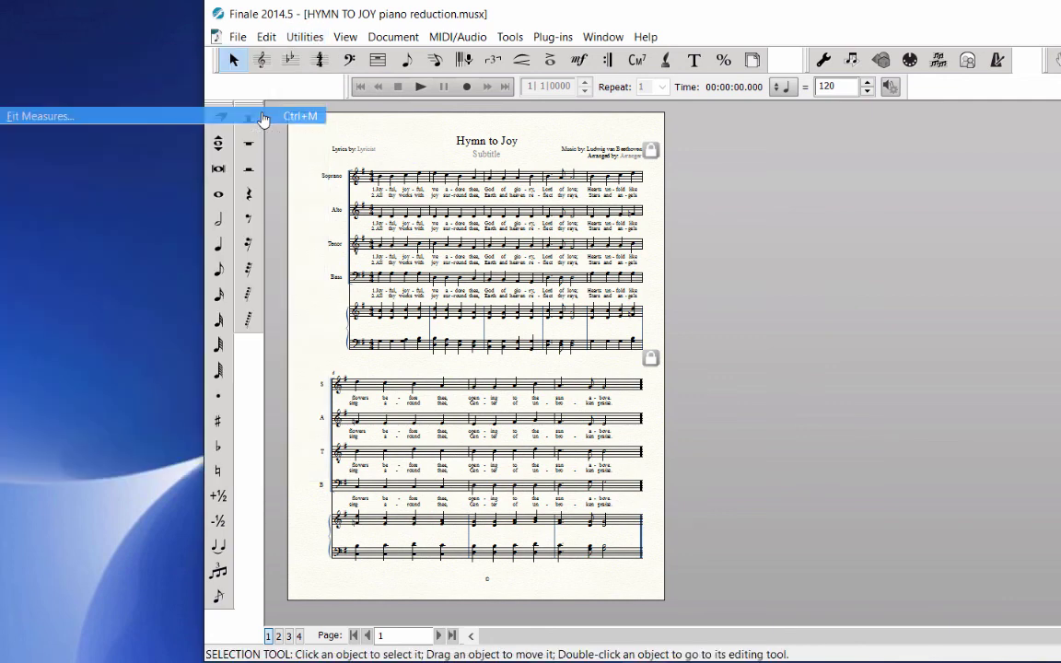
{"action": "left_click_drag", "start_coordinate": [727, 227], "coordinate": [806, 228]}
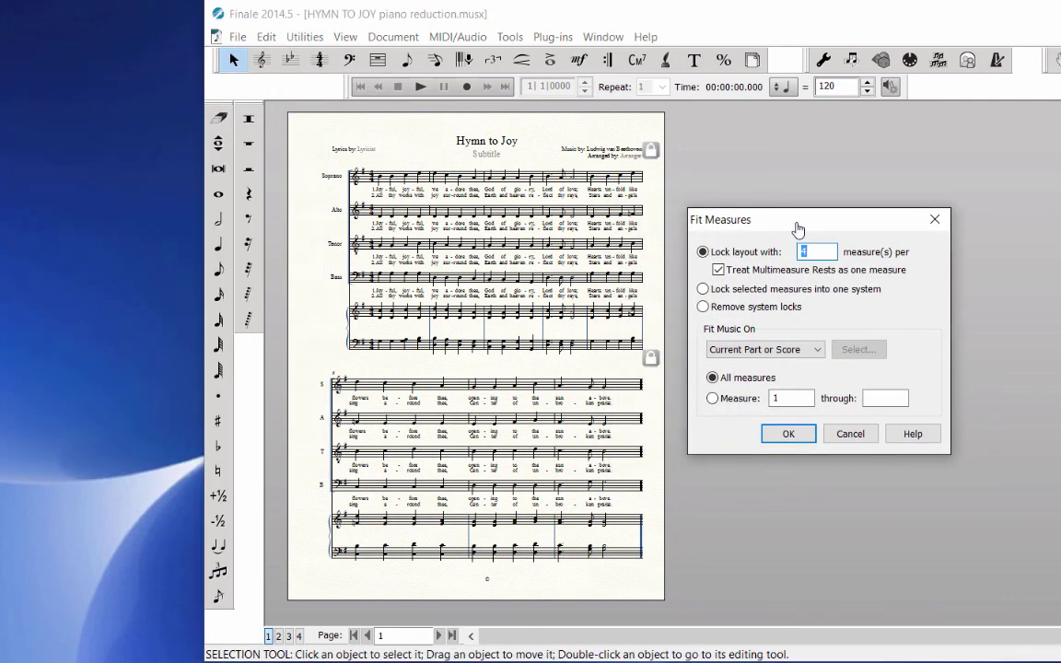
{"action": "left_click", "coordinate": [807, 251]}
{"action": "double_click", "coordinate": [806, 251]}
{"action": "type", "text": "4"}
{"action": "left_click", "coordinate": [790, 433]}
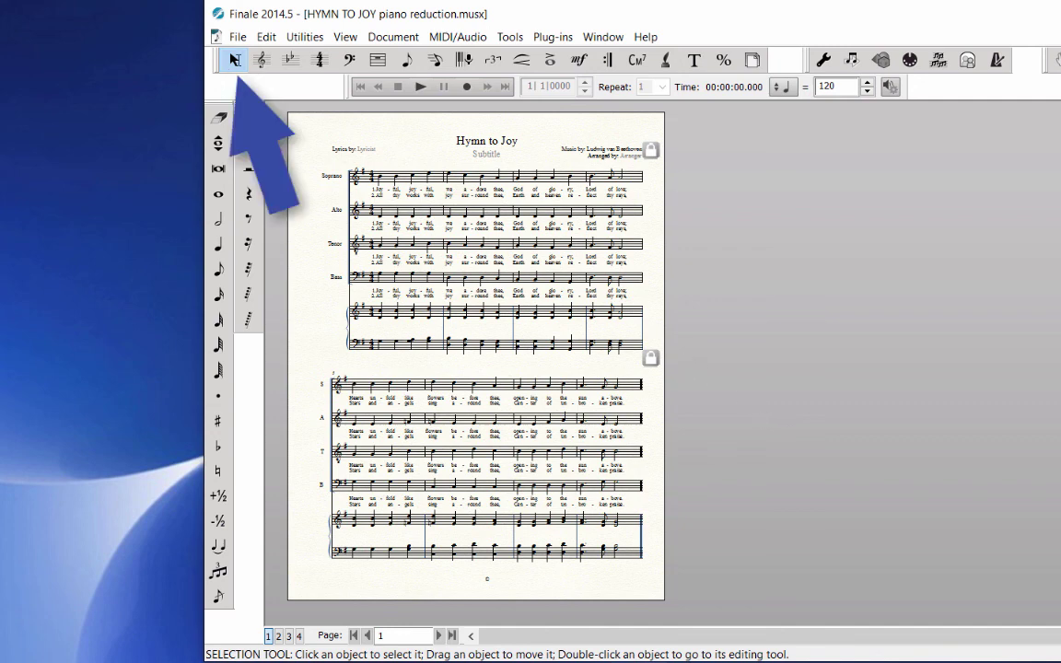
{"action": "left_click", "coordinate": [610, 175]}
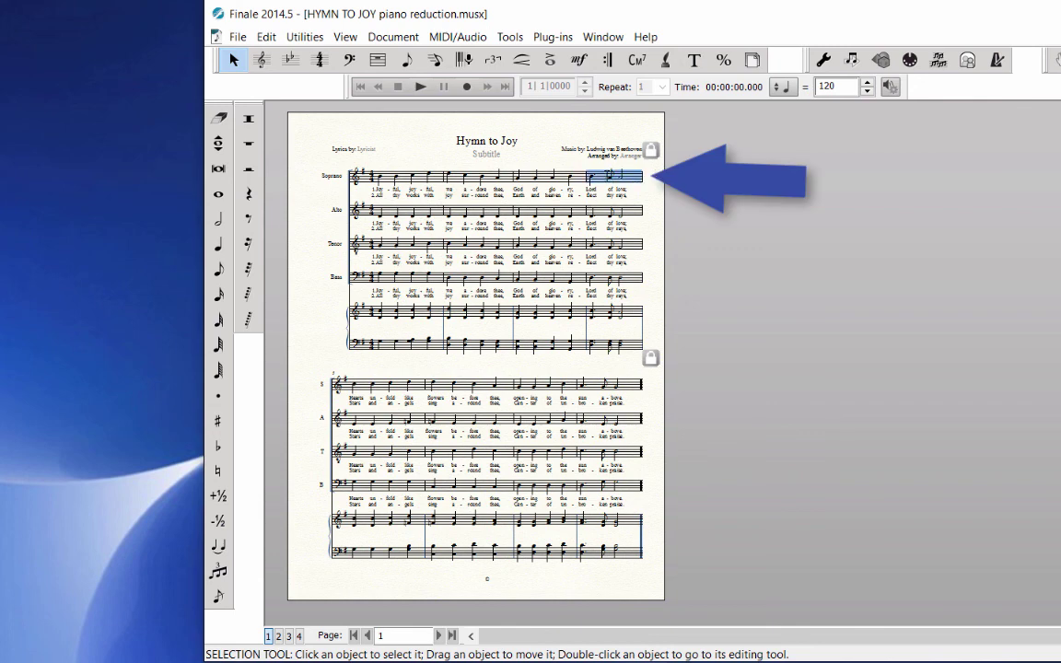
{"action": "key", "text": "Down"}
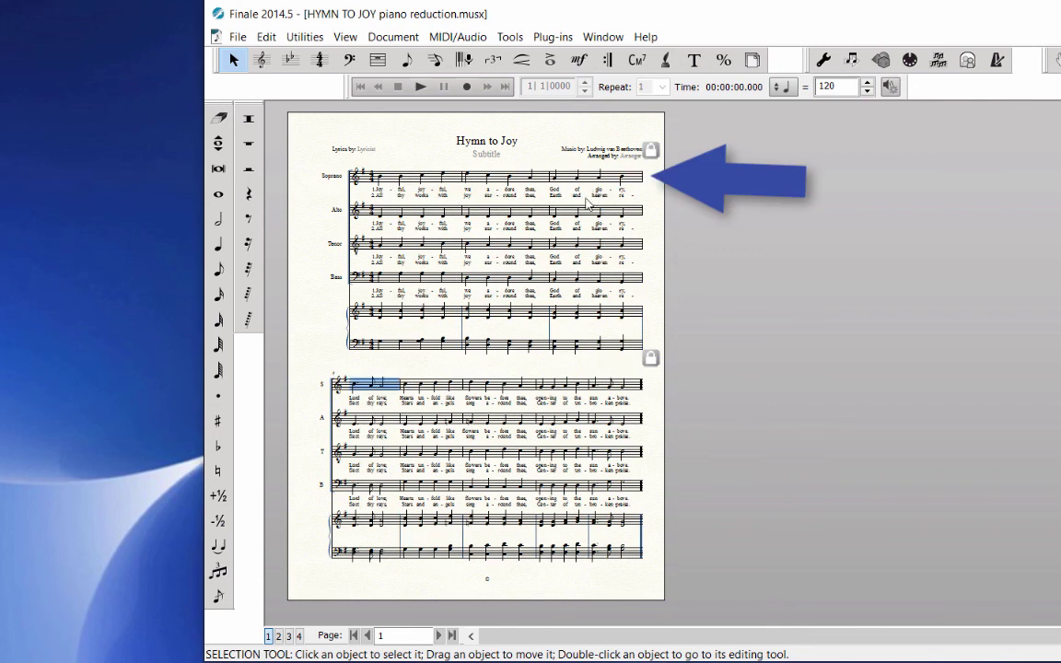
{"action": "key", "text": "Up"}
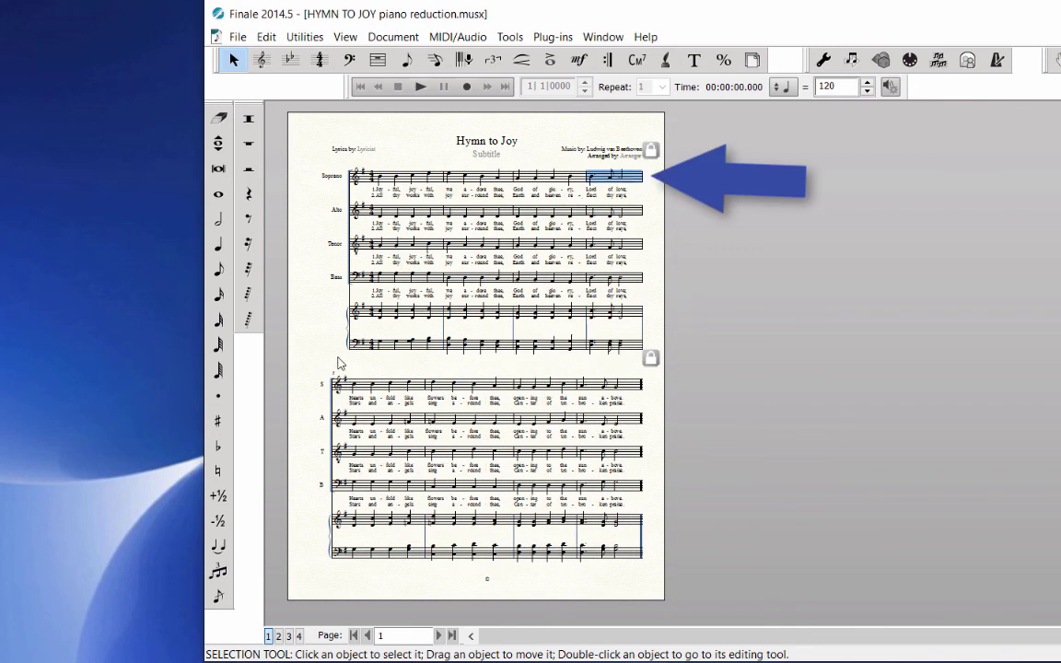
{"action": "left_click", "coordinate": [323, 365]}
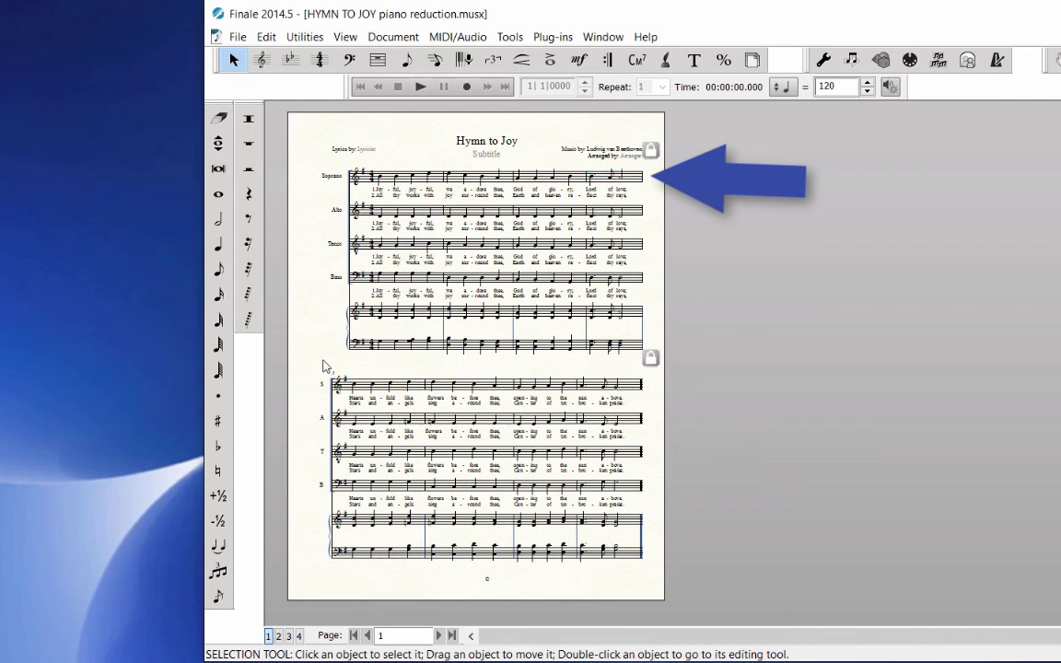